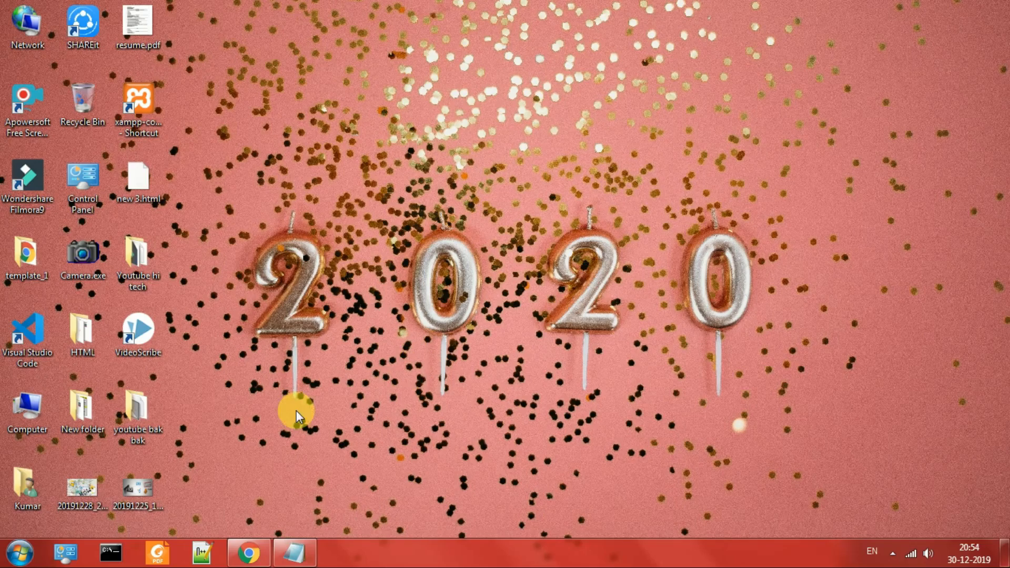
Step: Launch System Configuration with the msconfig command and choose Normal startup as the startup selection
key(super+r)
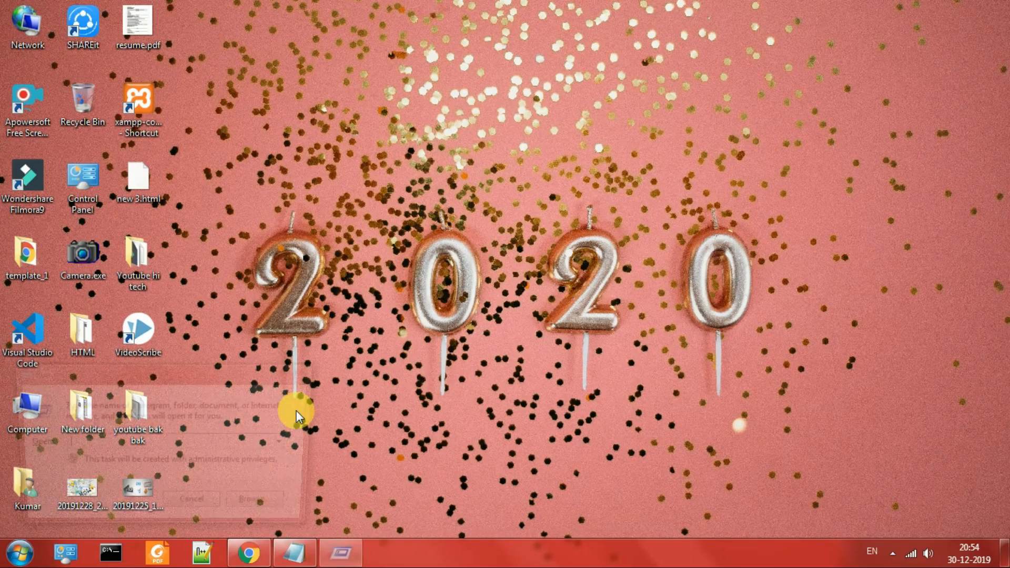
text(ms)
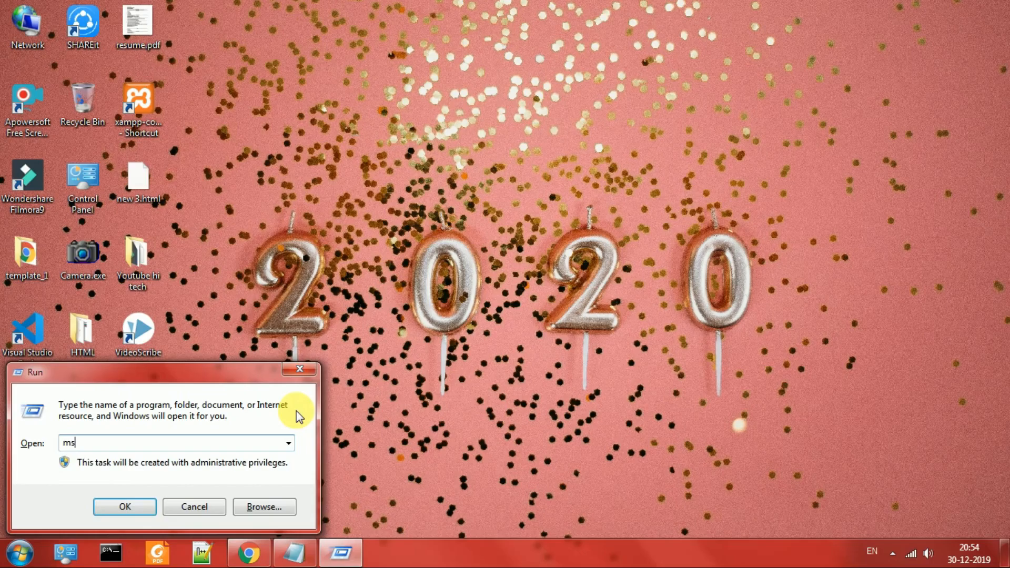
text(config)
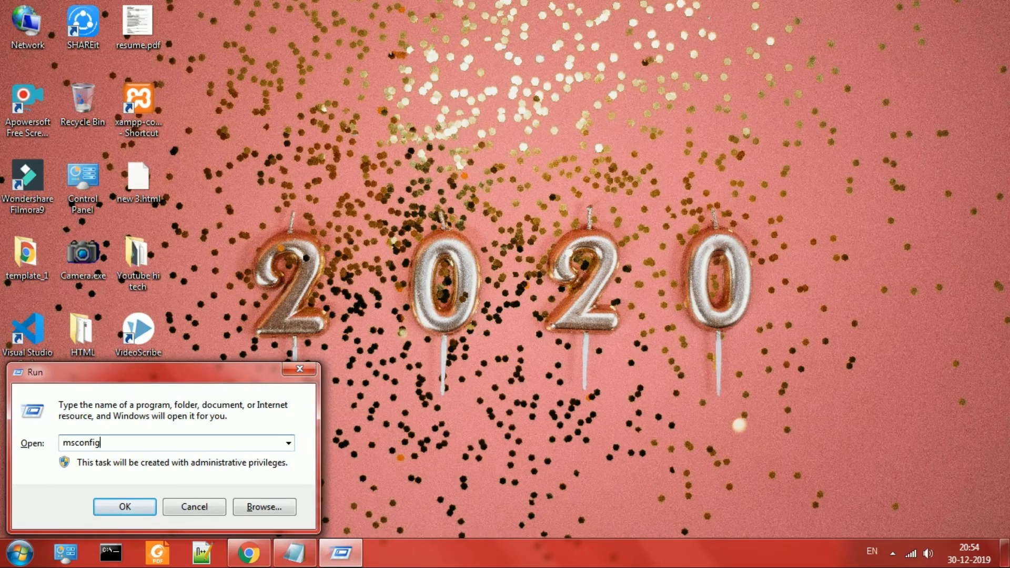
key(Return)
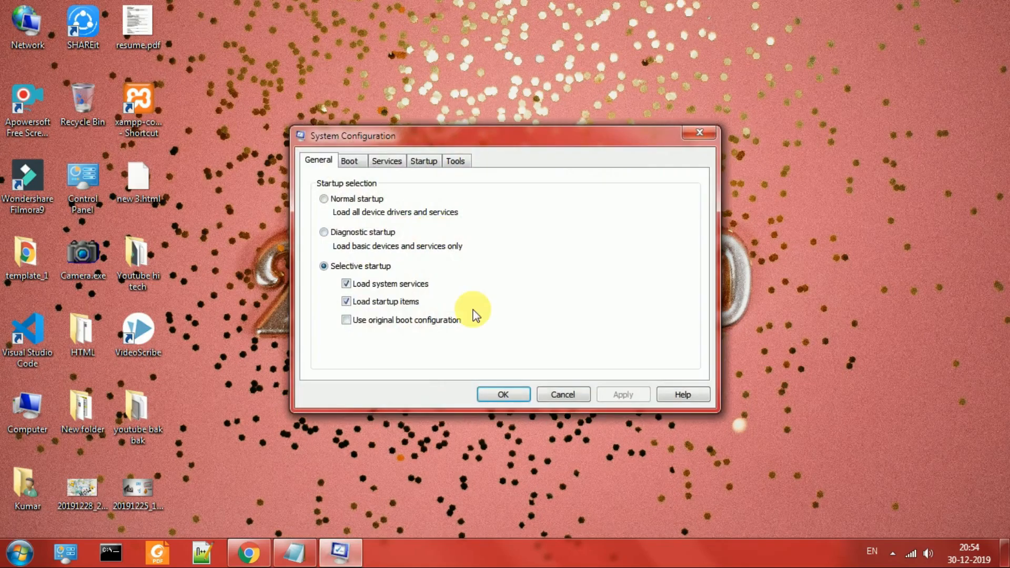
click(358, 200)
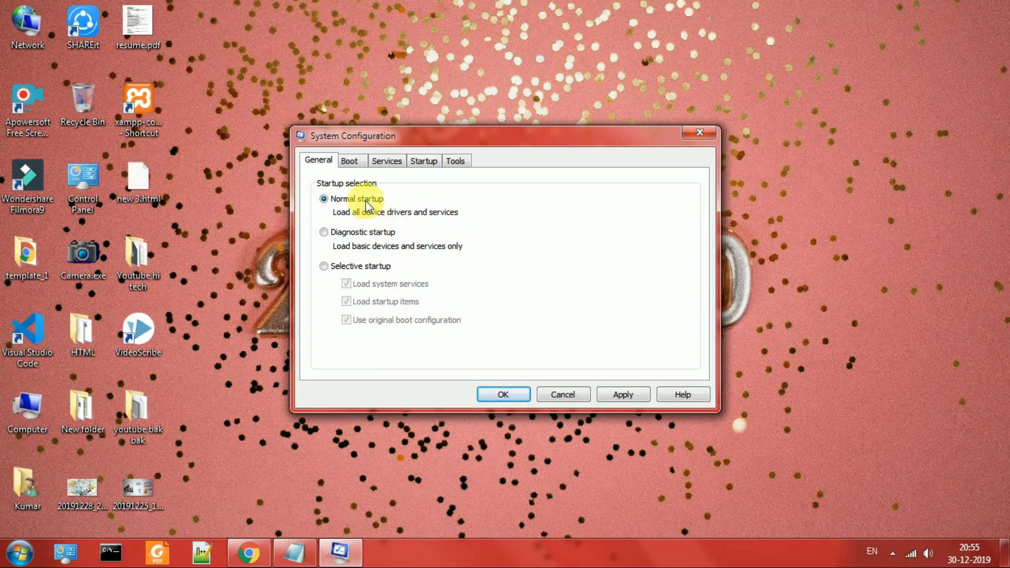
Step: Set the boot timeout to 5 seconds in the boot options
click(352, 162)
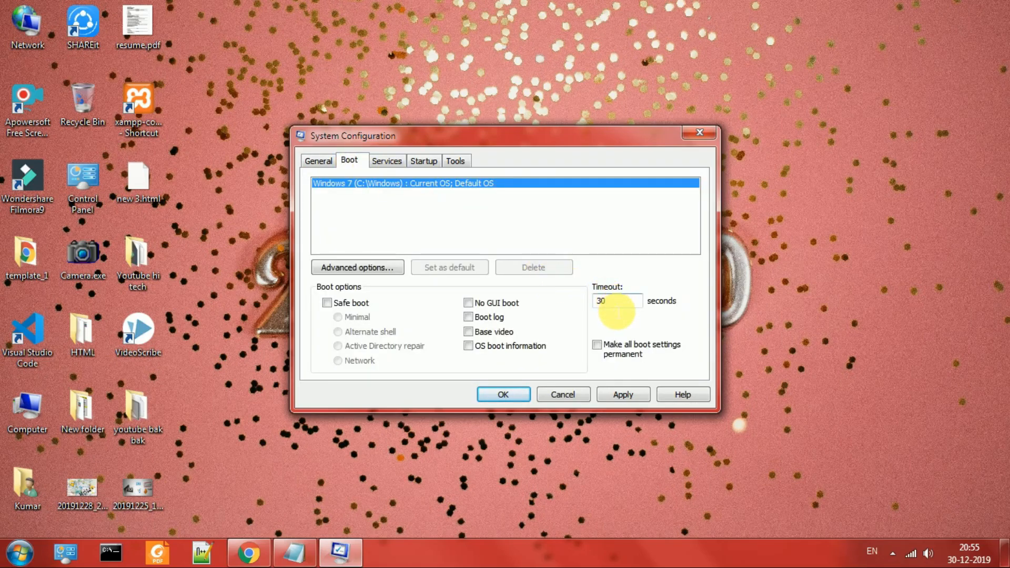
drag(616, 304, 589, 307)
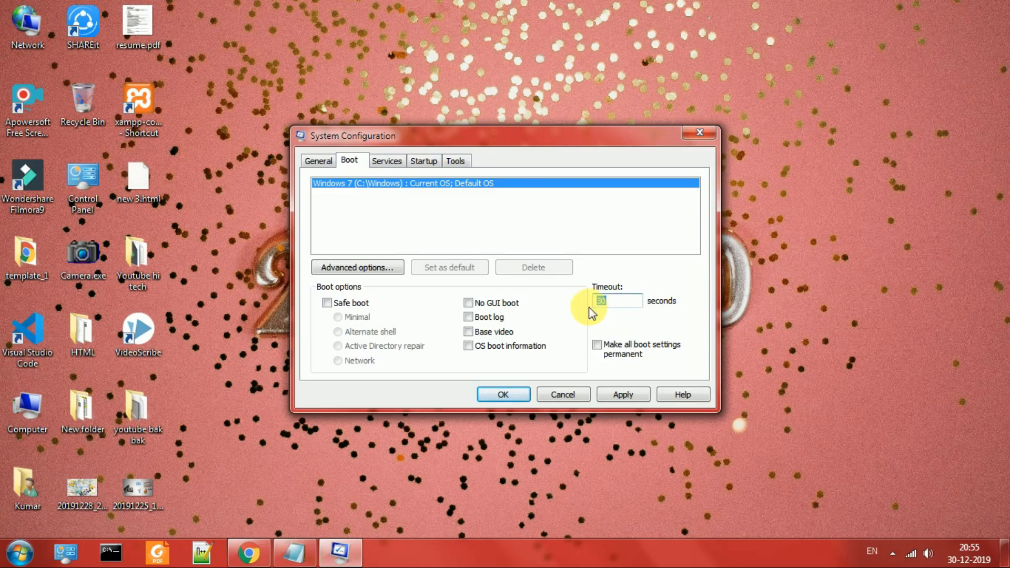
text(5)
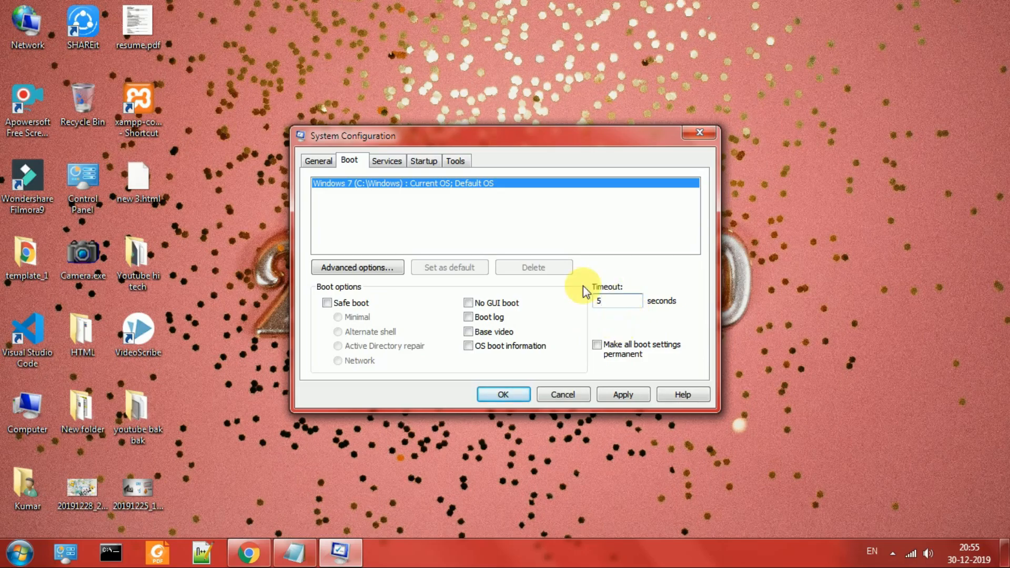
Step: Bring up the list of startup items in System Configuration
click(407, 163)
click(415, 161)
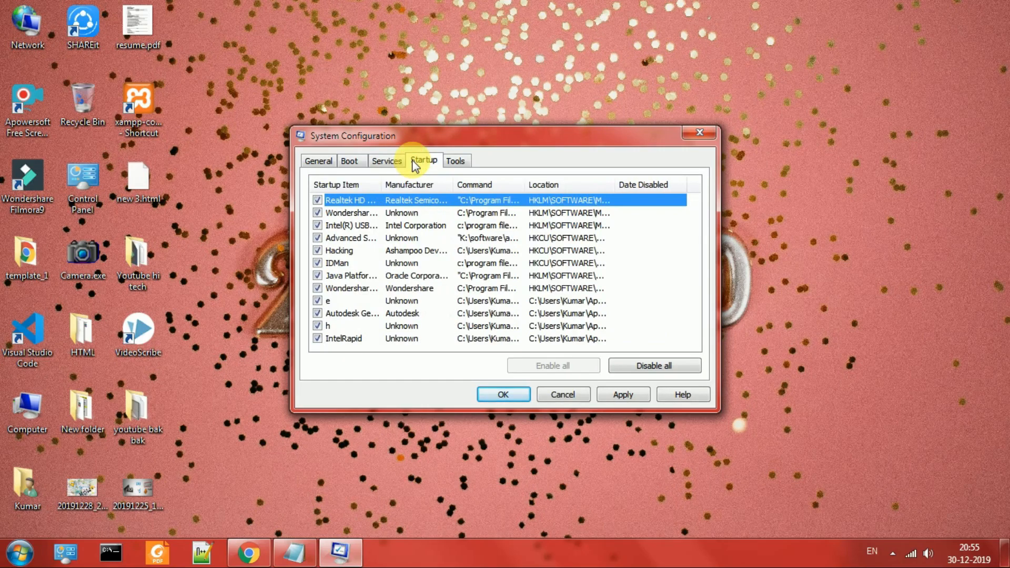
Step: Uncheck individual startup items, including the Realtek HD and Intel(R) USB entries
click(318, 200)
click(318, 213)
click(317, 225)
click(317, 238)
click(317, 237)
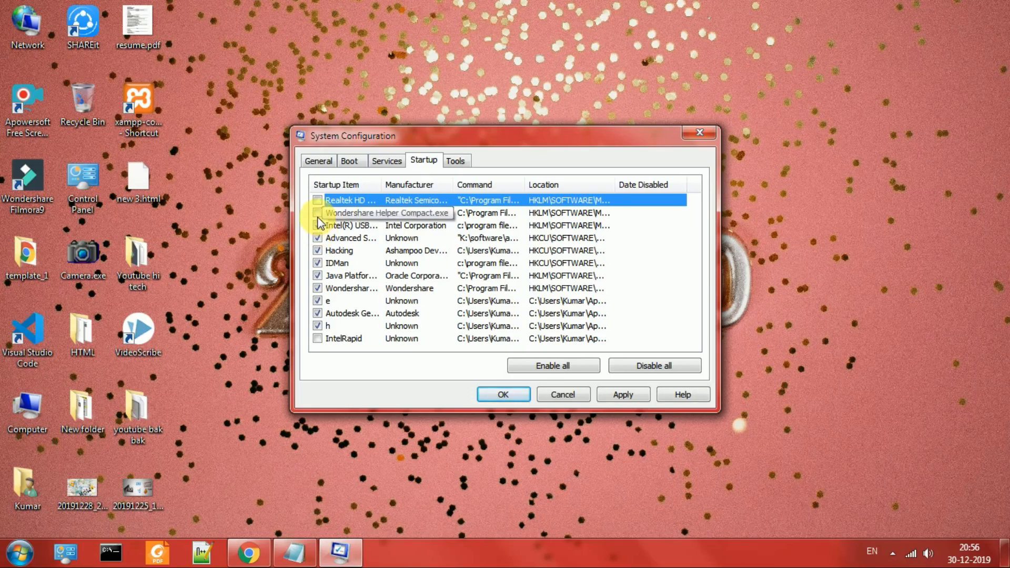
click(317, 225)
click(318, 212)
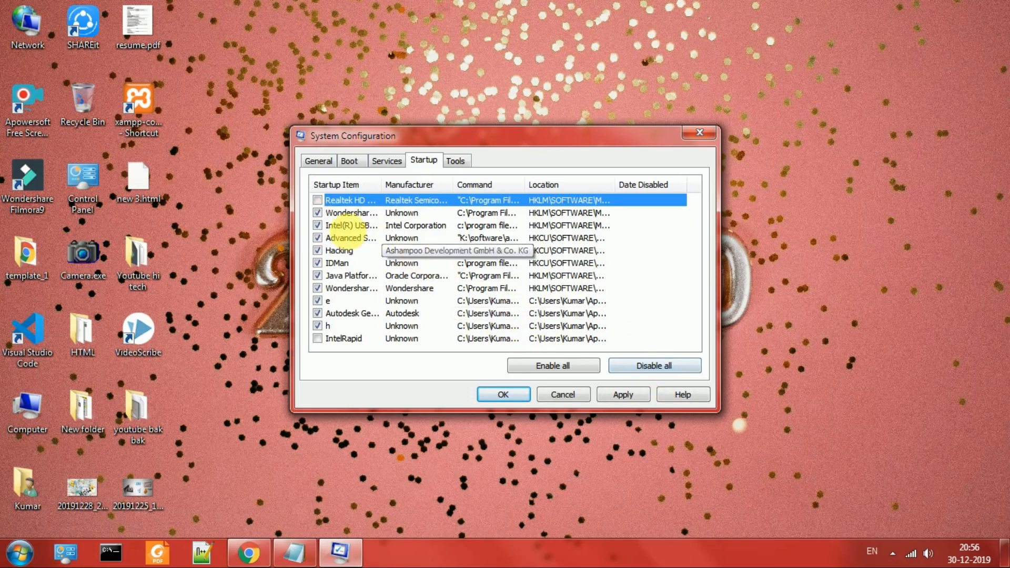
click(318, 226)
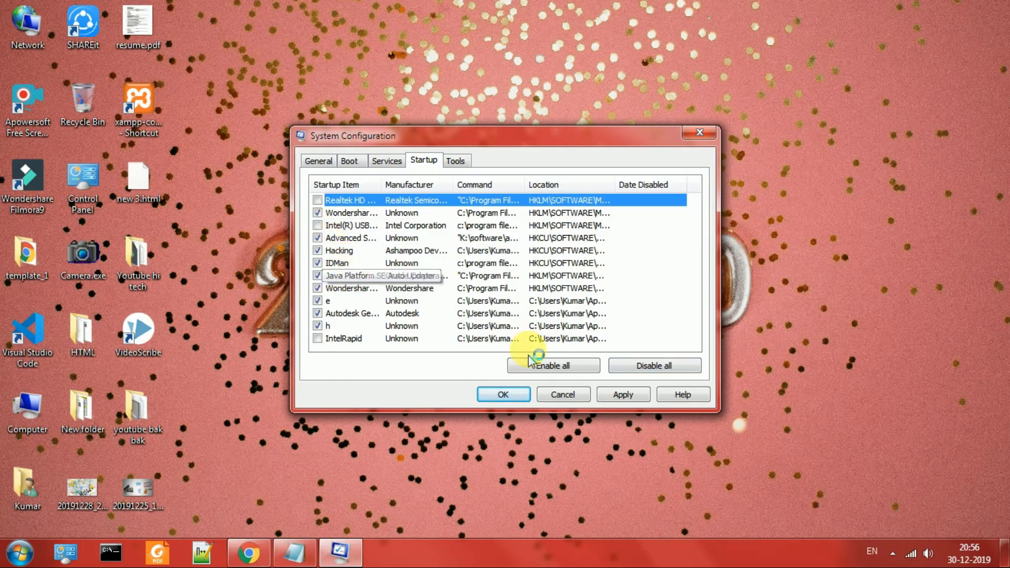
Step: Disable all startup items, apply the configuration changes and exit without restarting the computer
click(679, 368)
click(635, 396)
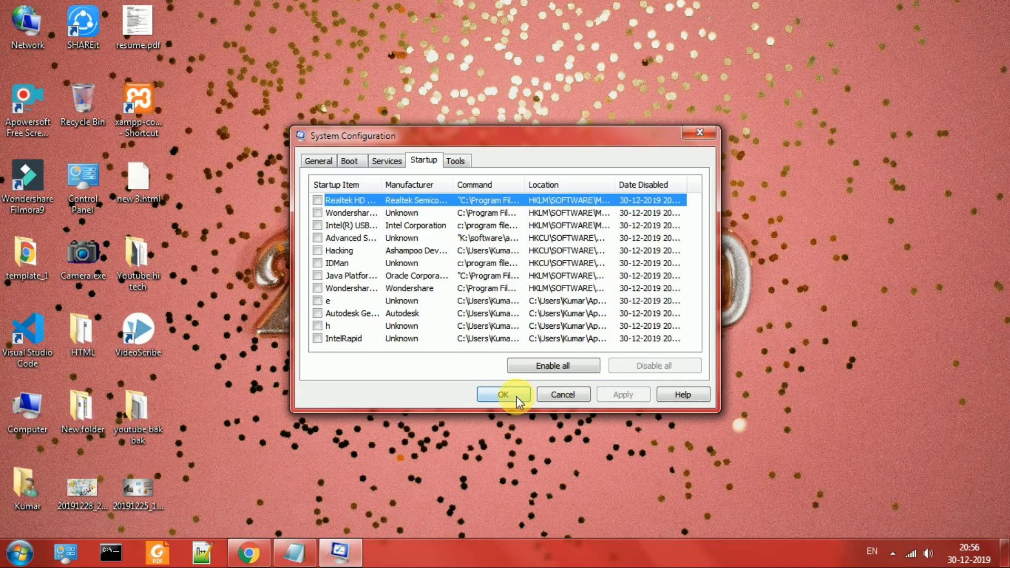
click(516, 396)
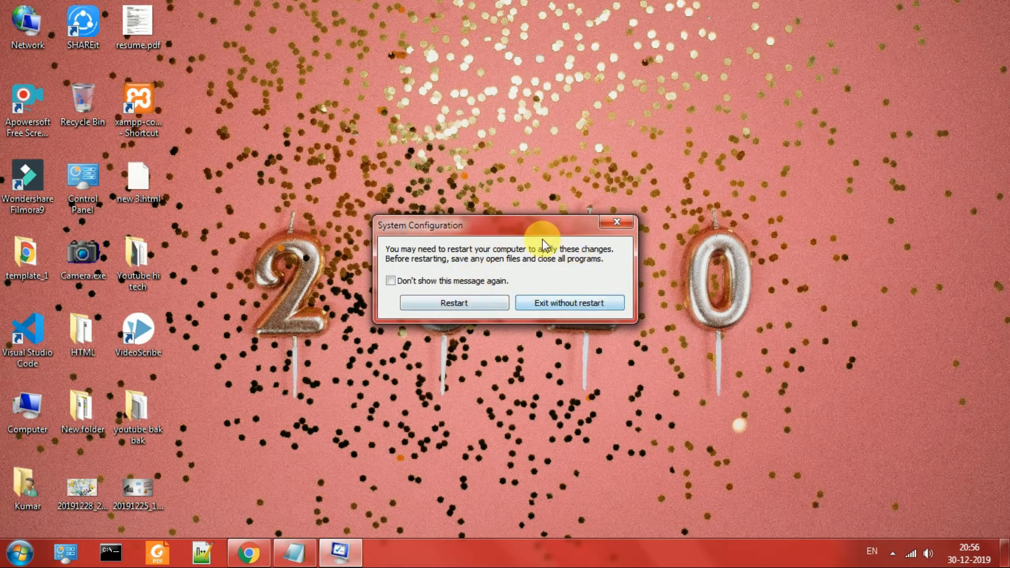
click(563, 305)
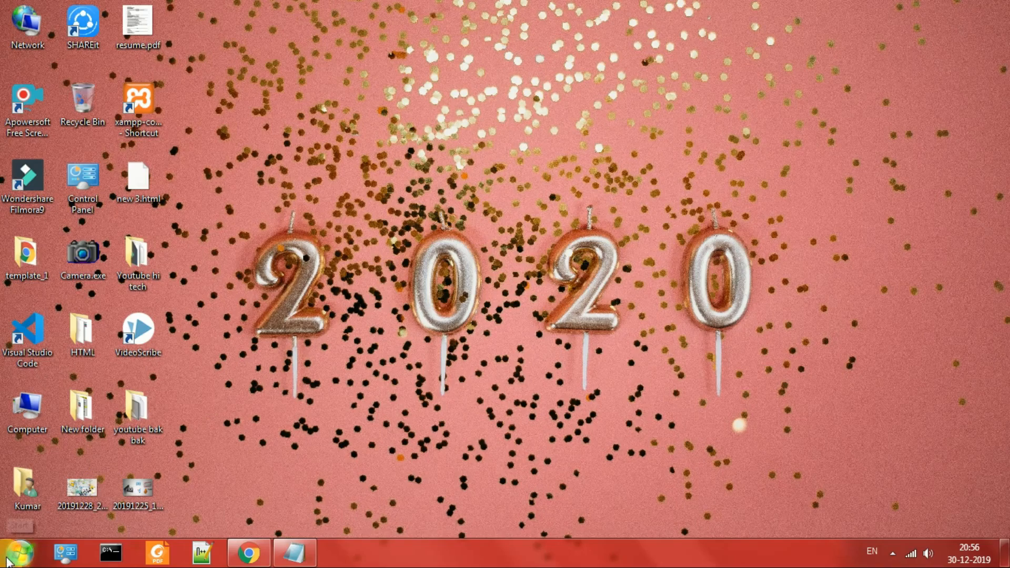
Step: Search the installed programs for "disk defragme" and launch Disk Defragmenter
click(16, 553)
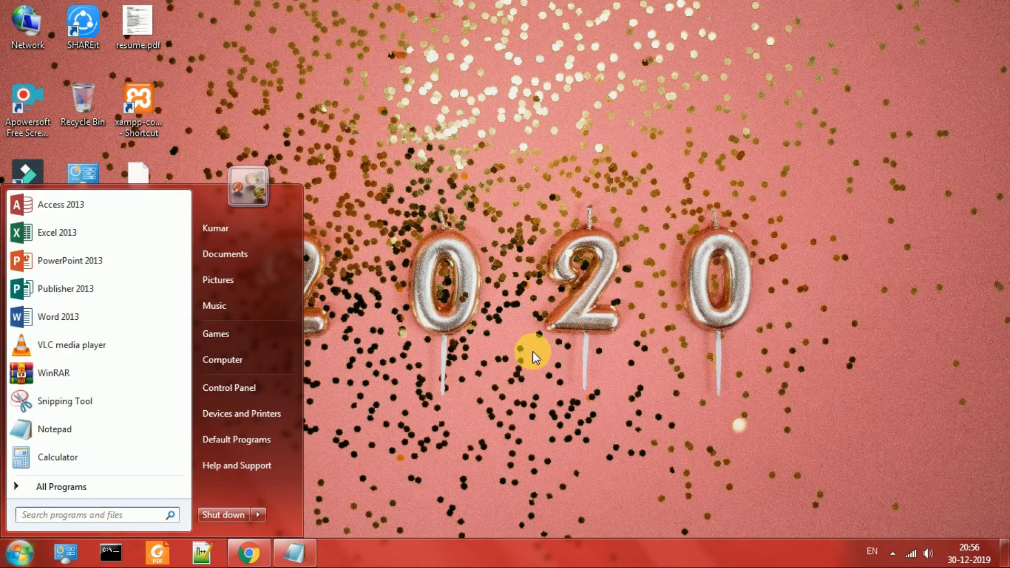
text(disk dre)
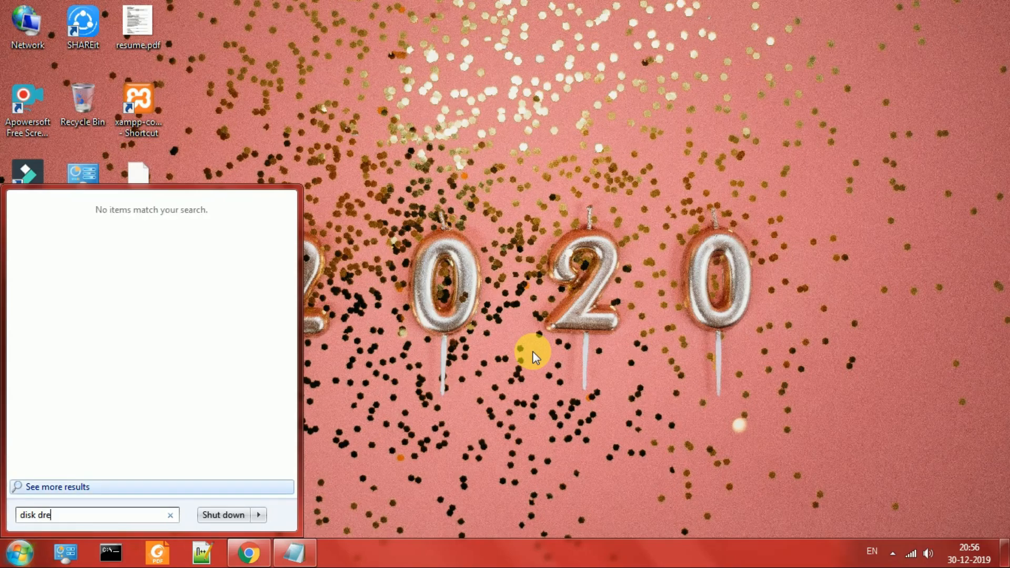
key(BackSpace)
key(BackSpace)
text(efragme)
key(Return)
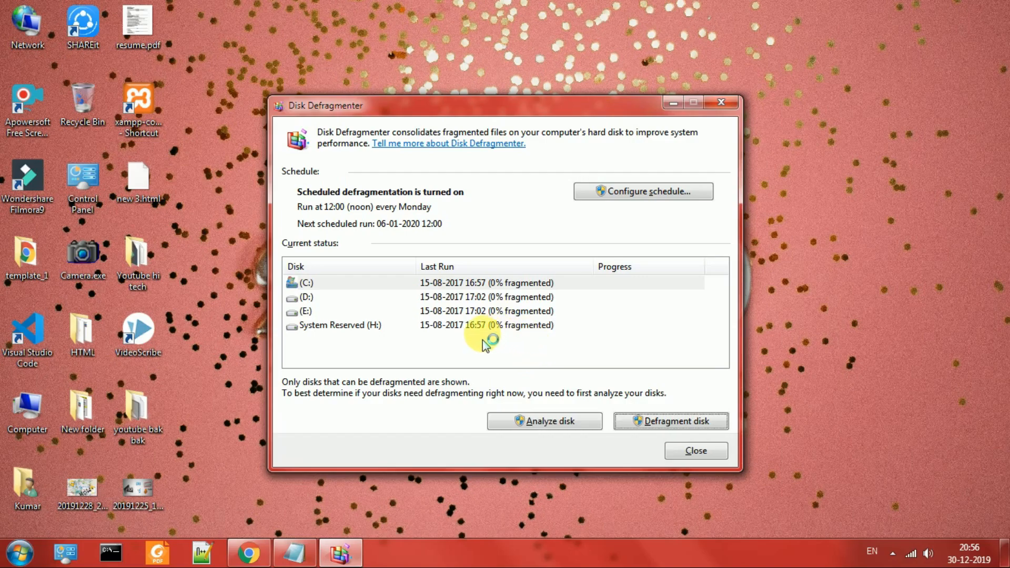
Step: Analyze and defragment all listed disks, C:, D:, E: and System Reserved (H:), and close Disk Defragmenter
drag(447, 334, 461, 282)
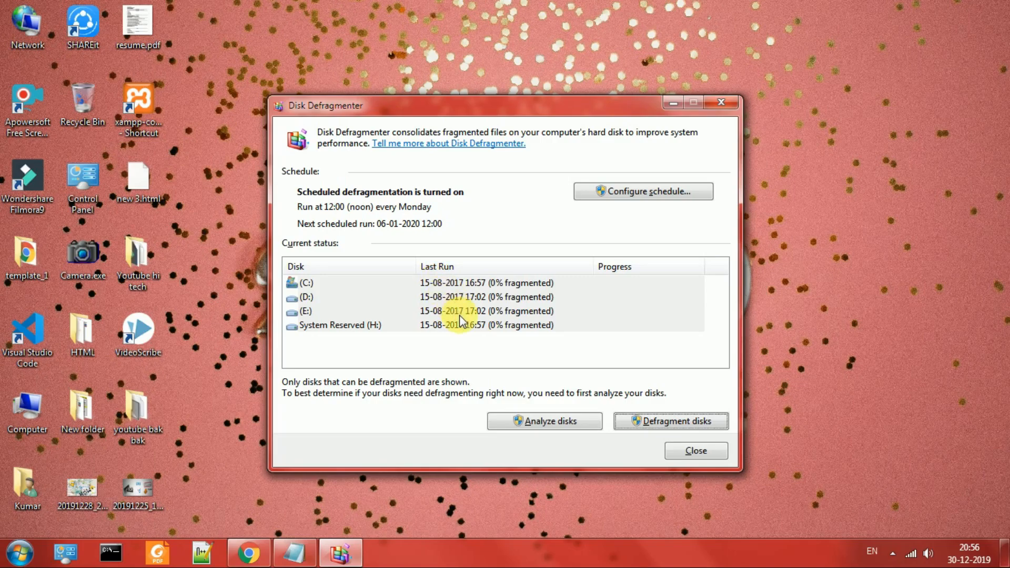
click(528, 423)
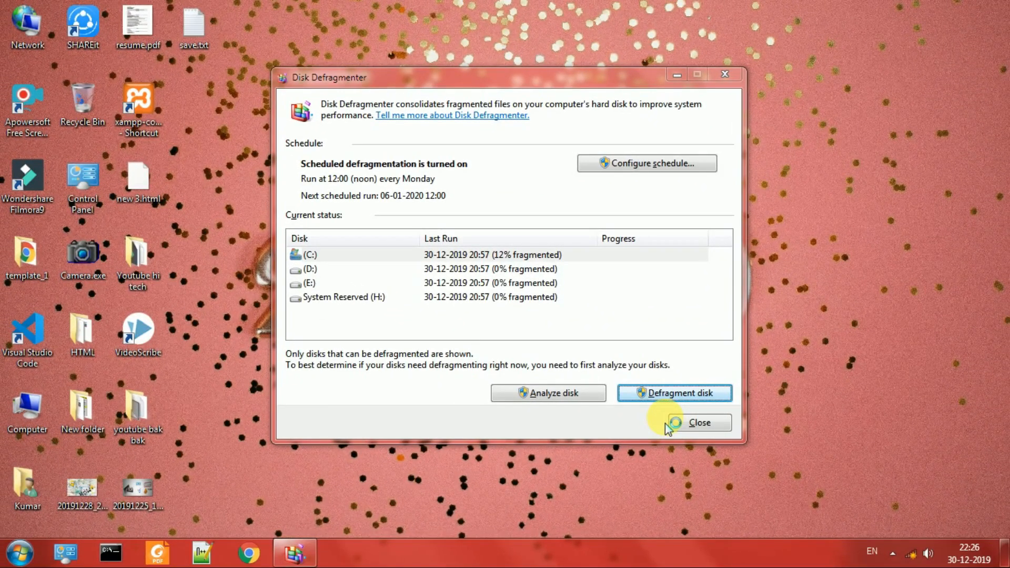
drag(507, 303, 514, 262)
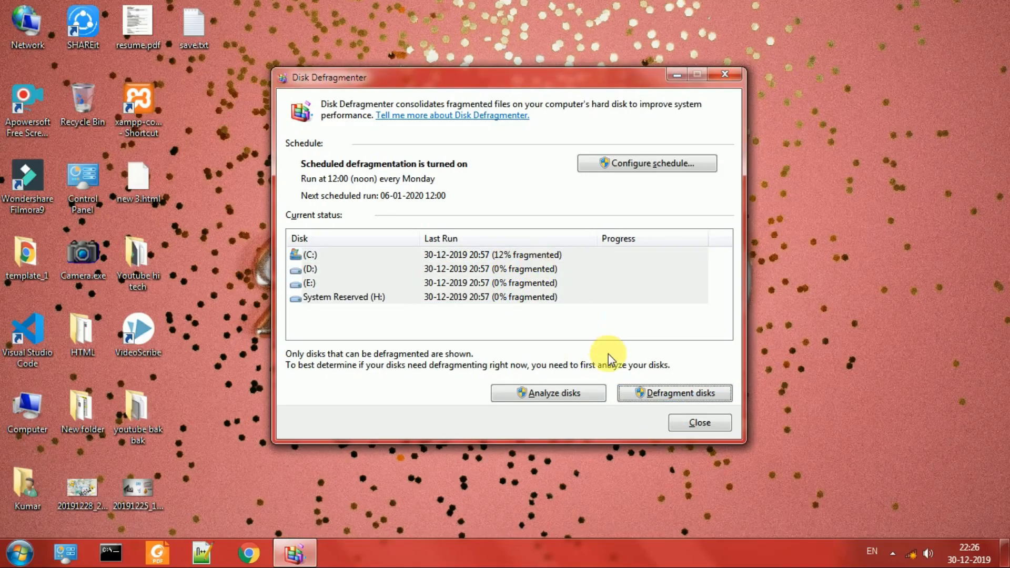
click(644, 394)
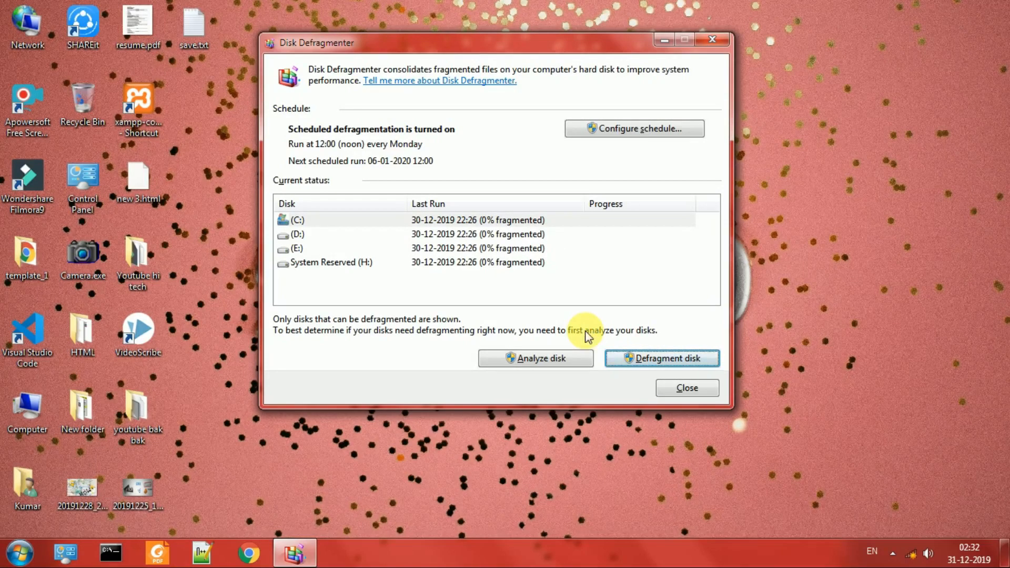
click(672, 392)
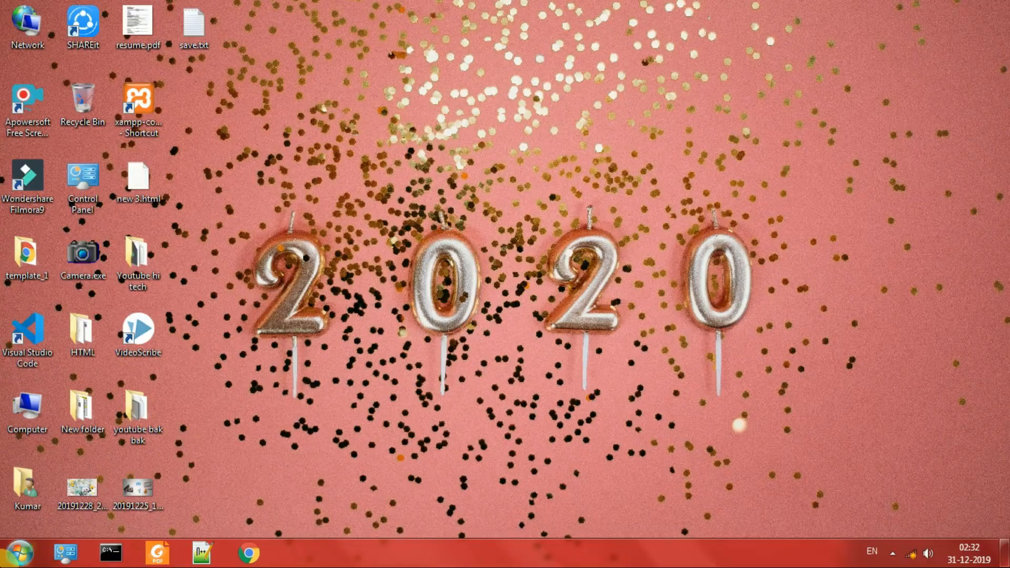
click(9, 564)
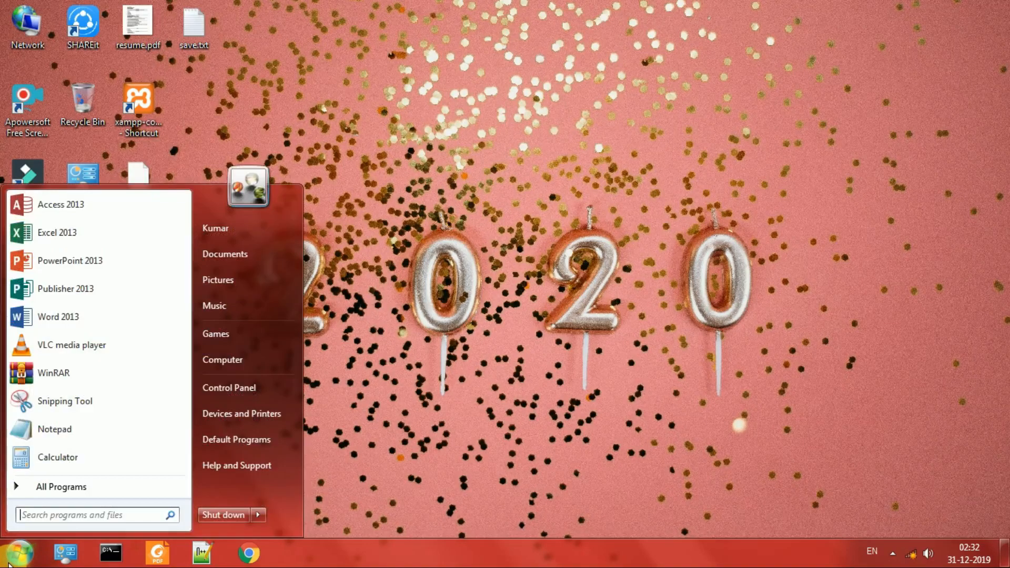
click(603, 456)
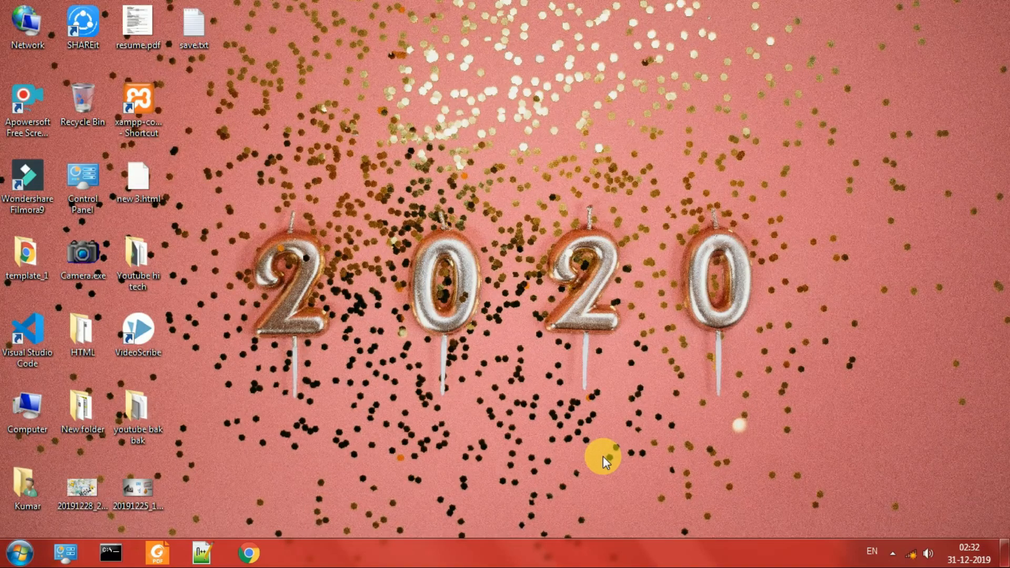
Step: Open the Windows Temp folder with the temp run command
key(super+r)
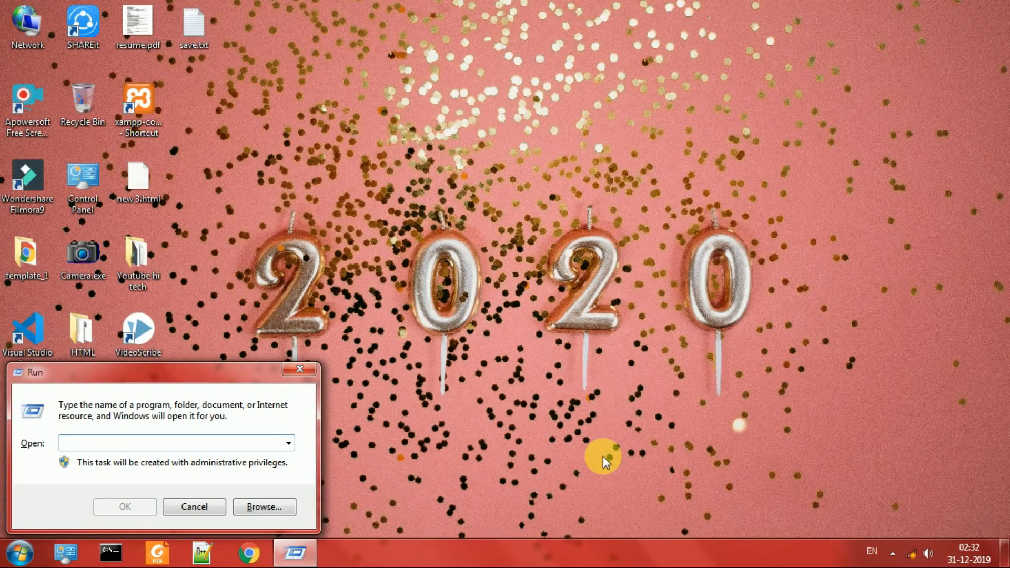
text(temp)
key(Return)
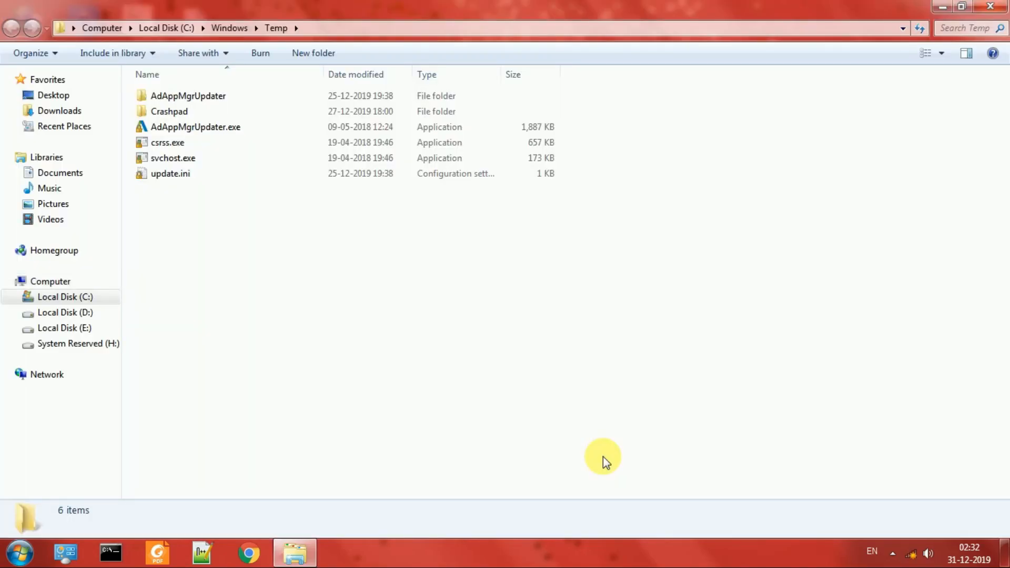
Step: Permanently delete everything in the Windows Temp folder, applying the same choice to all files in use
key(ctrl+a)
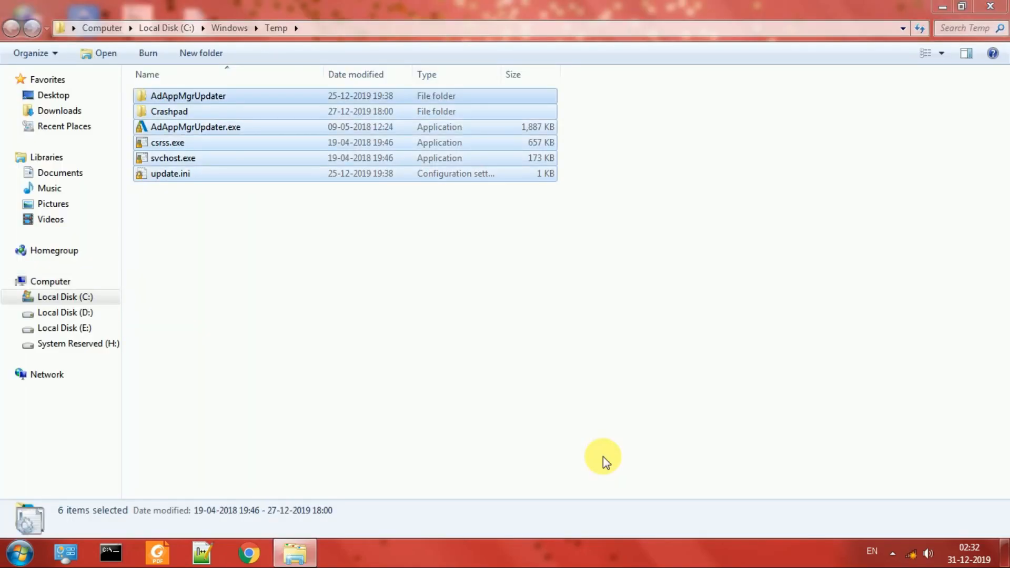
key(shift+Delete)
key(Return)
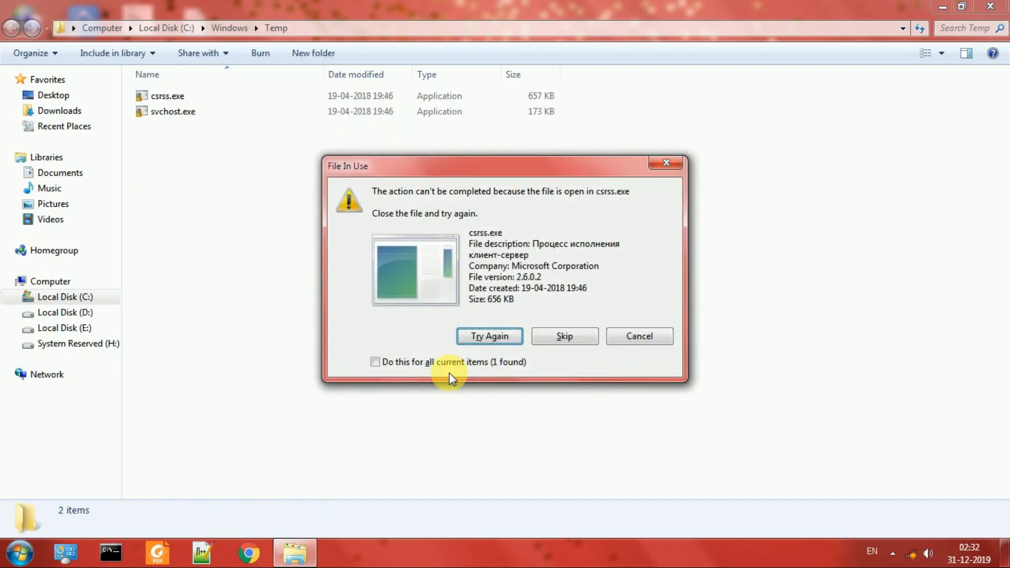
click(439, 363)
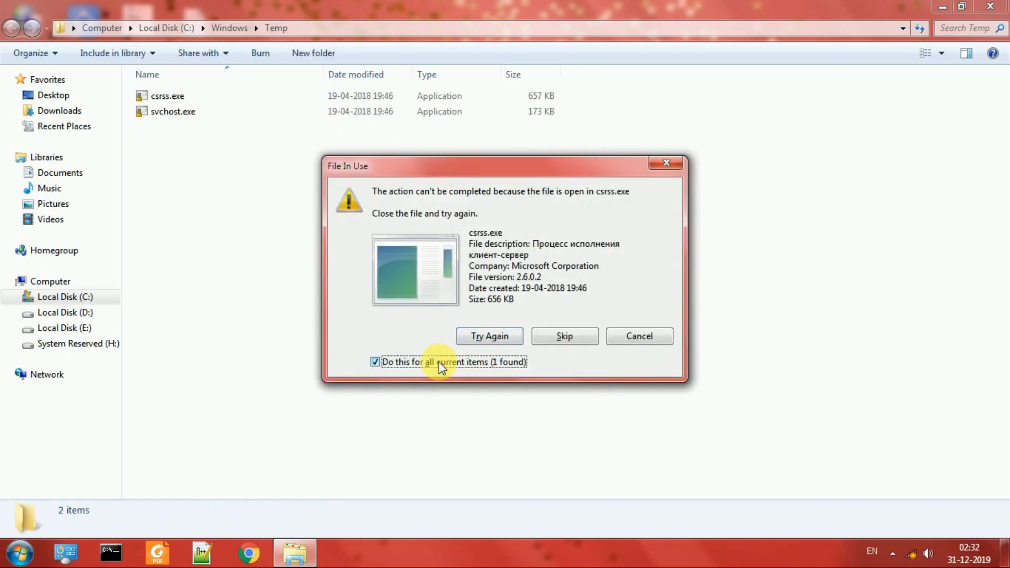
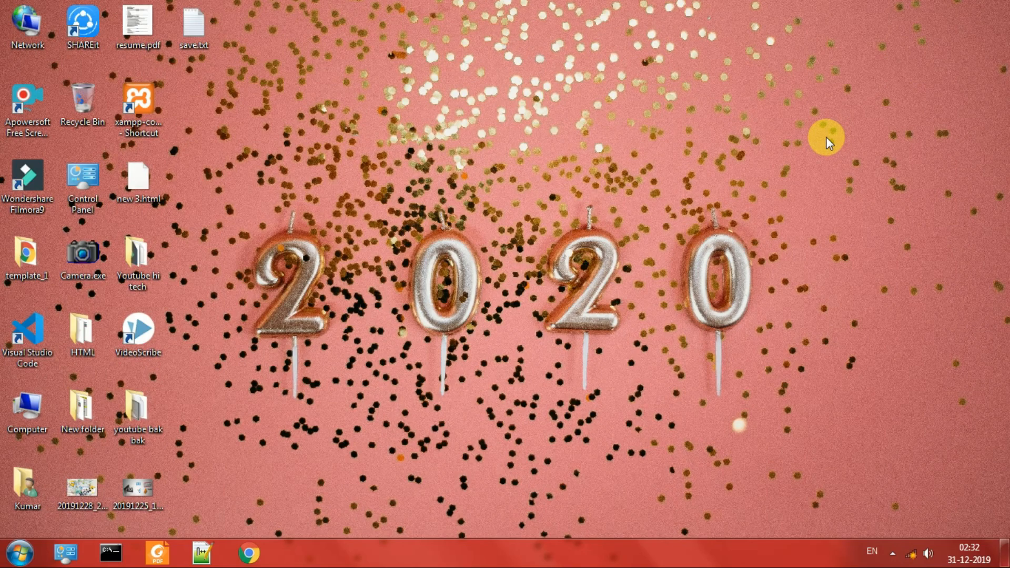
Step: Open the user's local Temp folder with the %temp% run command
key(super+r)
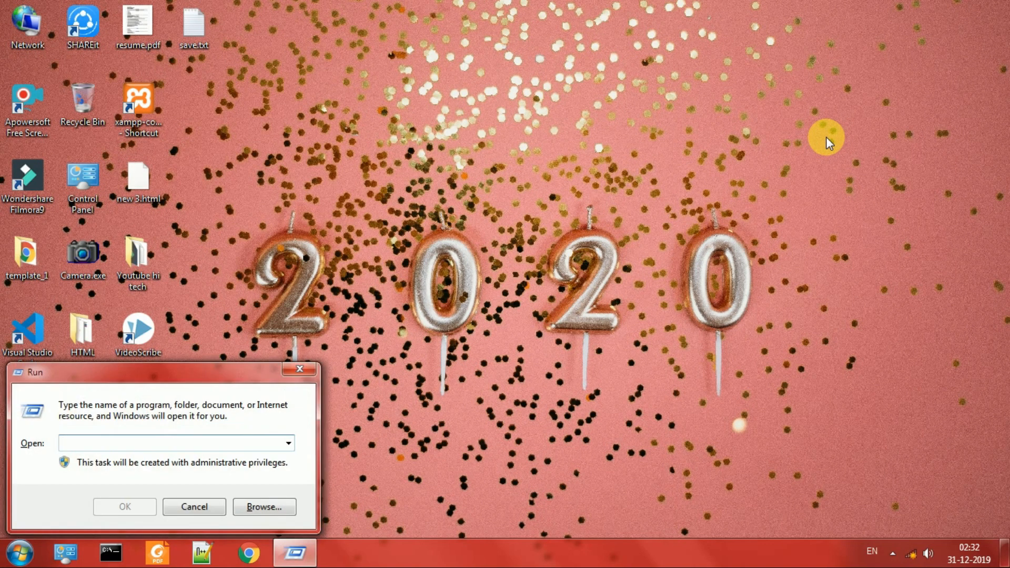
text(%te)
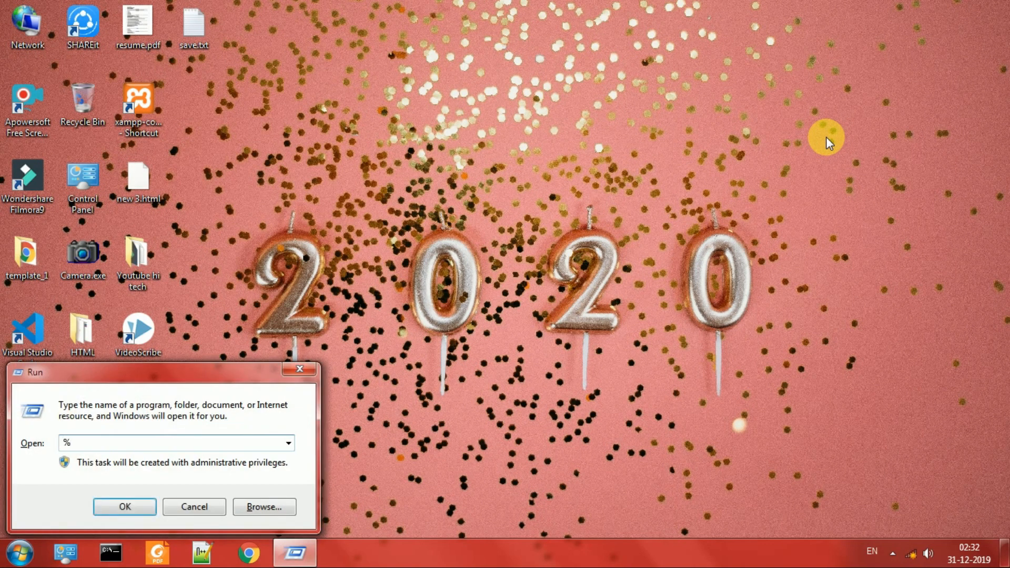
text(mp%)
key(Return)
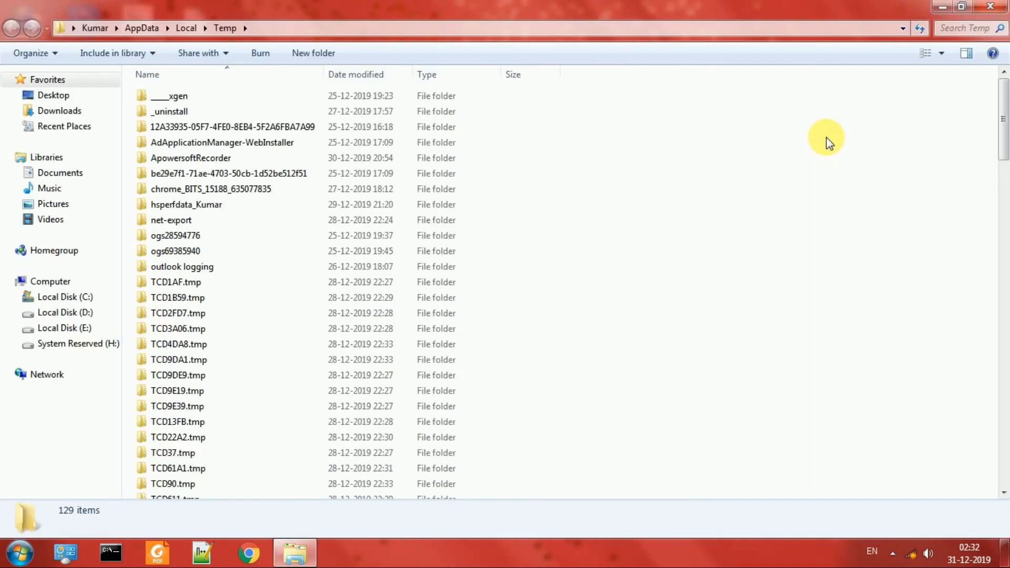
Step: Permanently delete everything in the user's Temp folder, skipping the files in use, and close the folder window
key(ctrl+a)
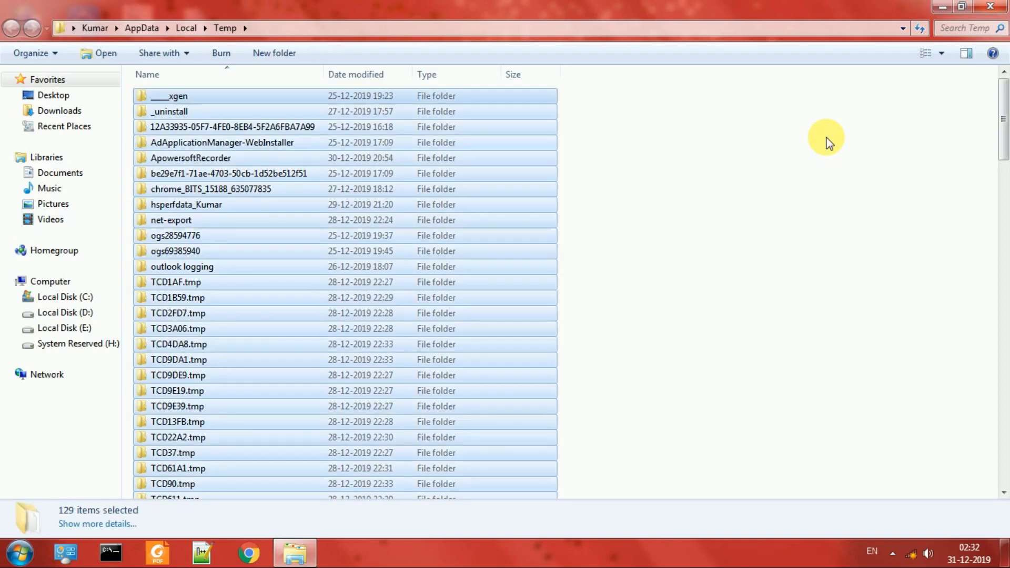
key(shift+Delete)
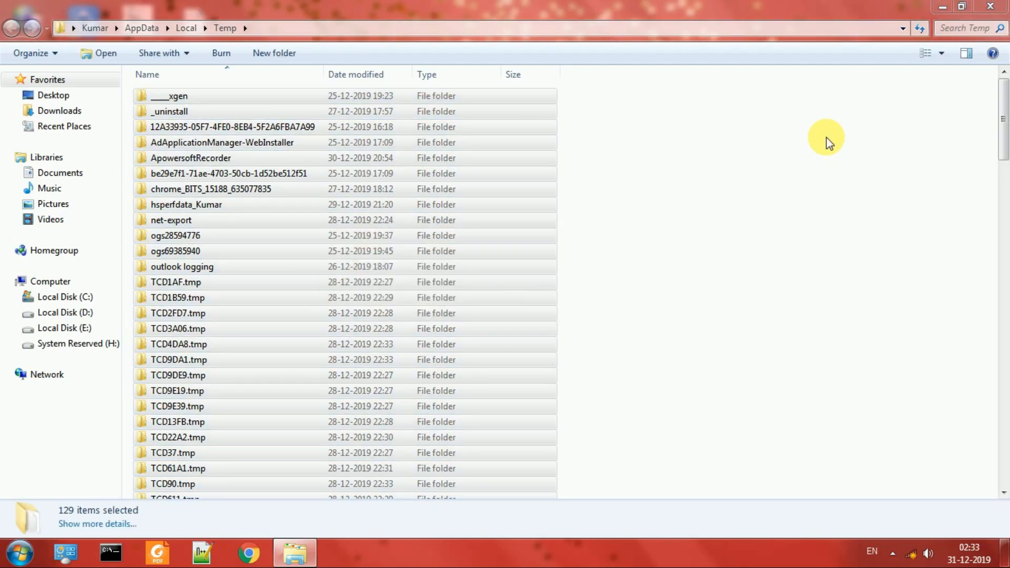
key(shift+Delete)
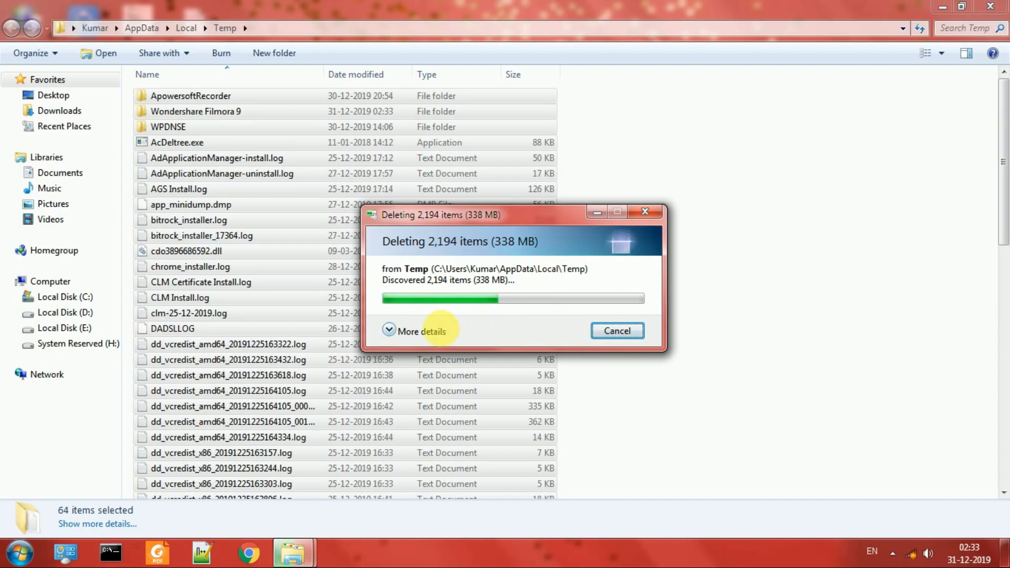
click(441, 329)
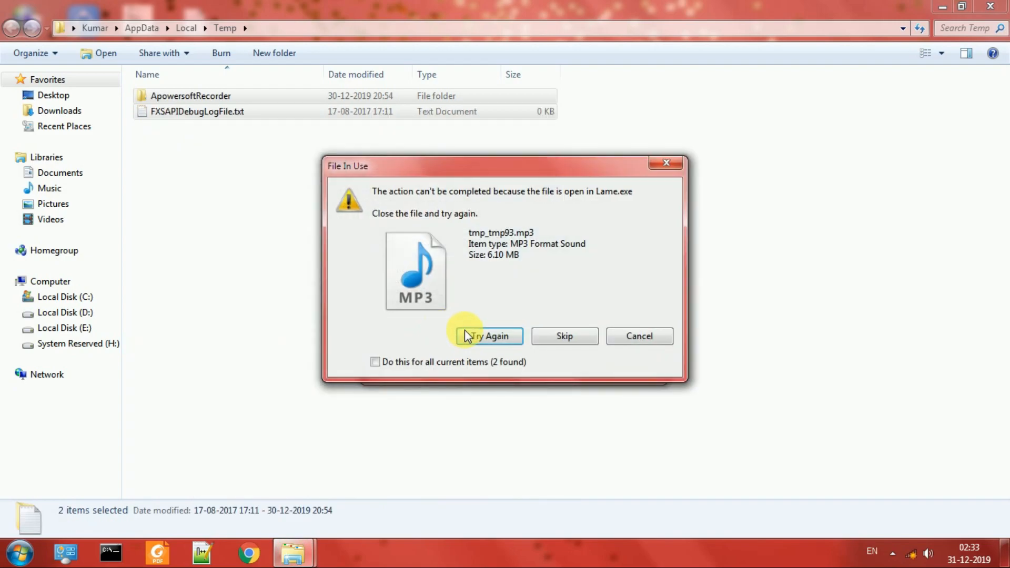
click(553, 331)
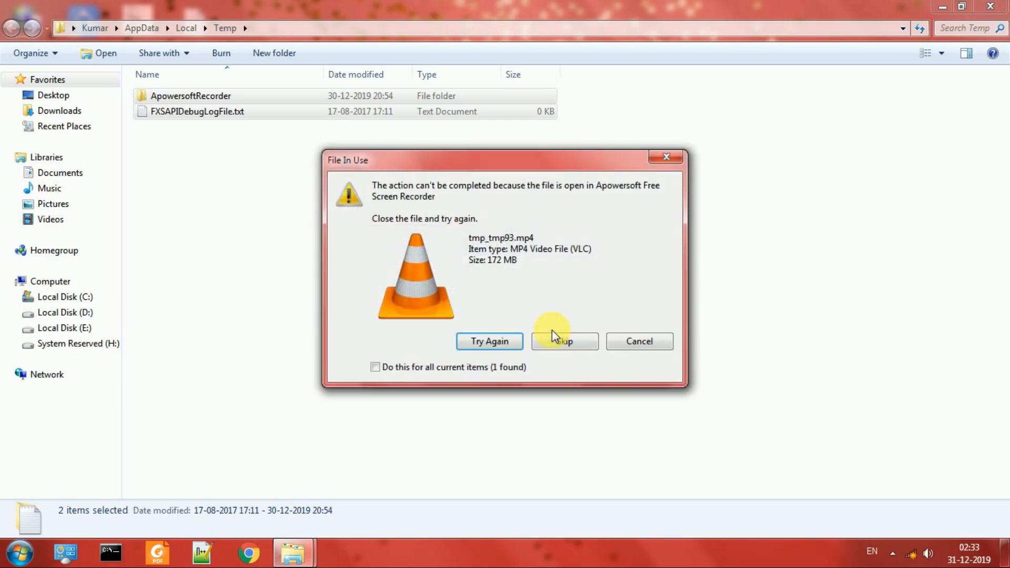
click(551, 331)
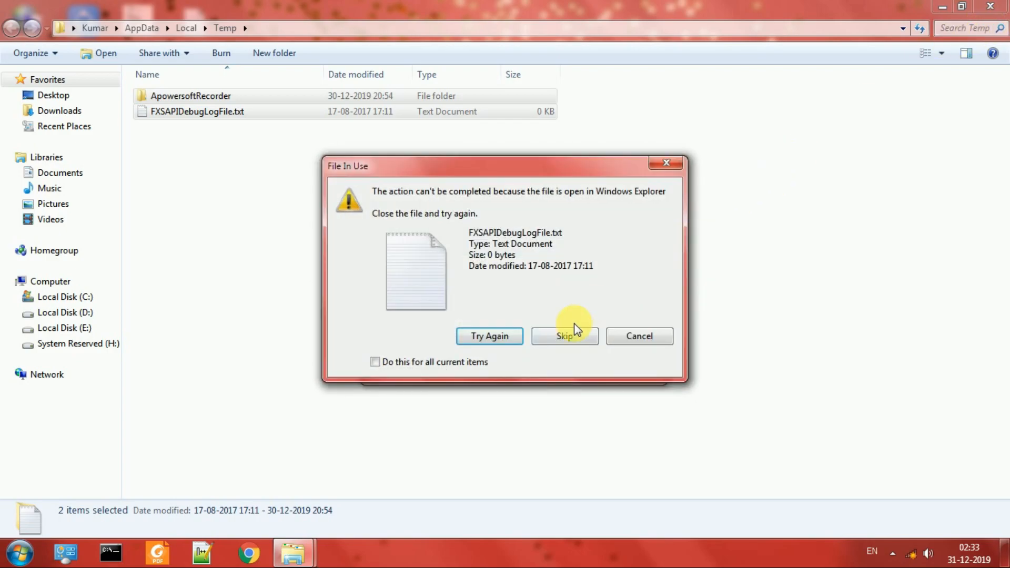
click(480, 364)
click(549, 341)
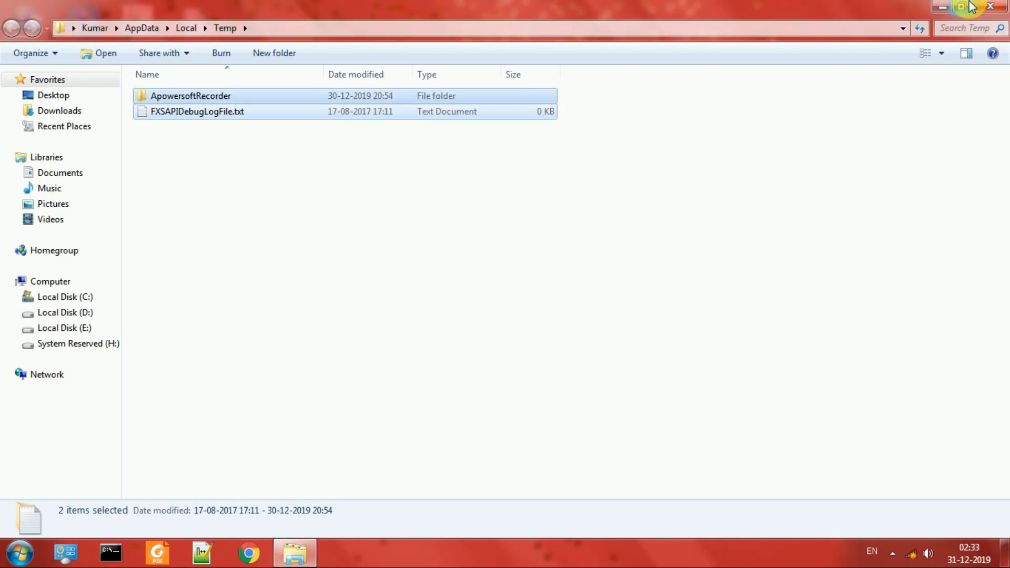
click(981, 6)
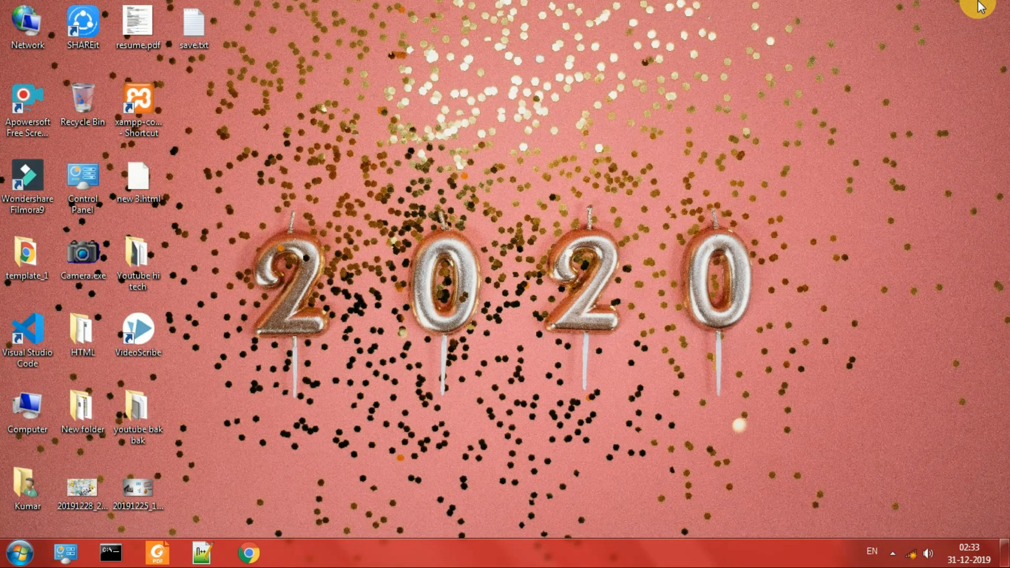